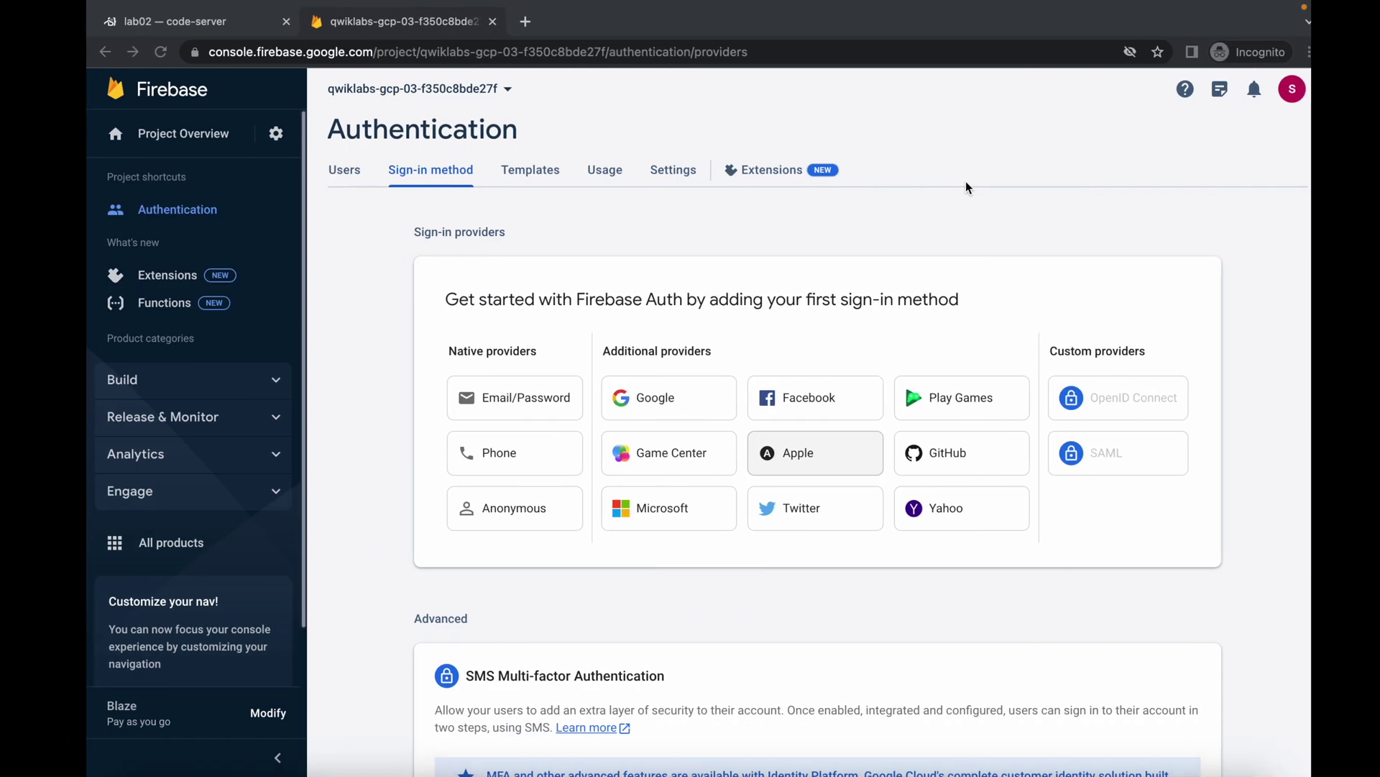
Step: Enable the Google sign-in provider and copy the project number from Project settings
click(629, 414)
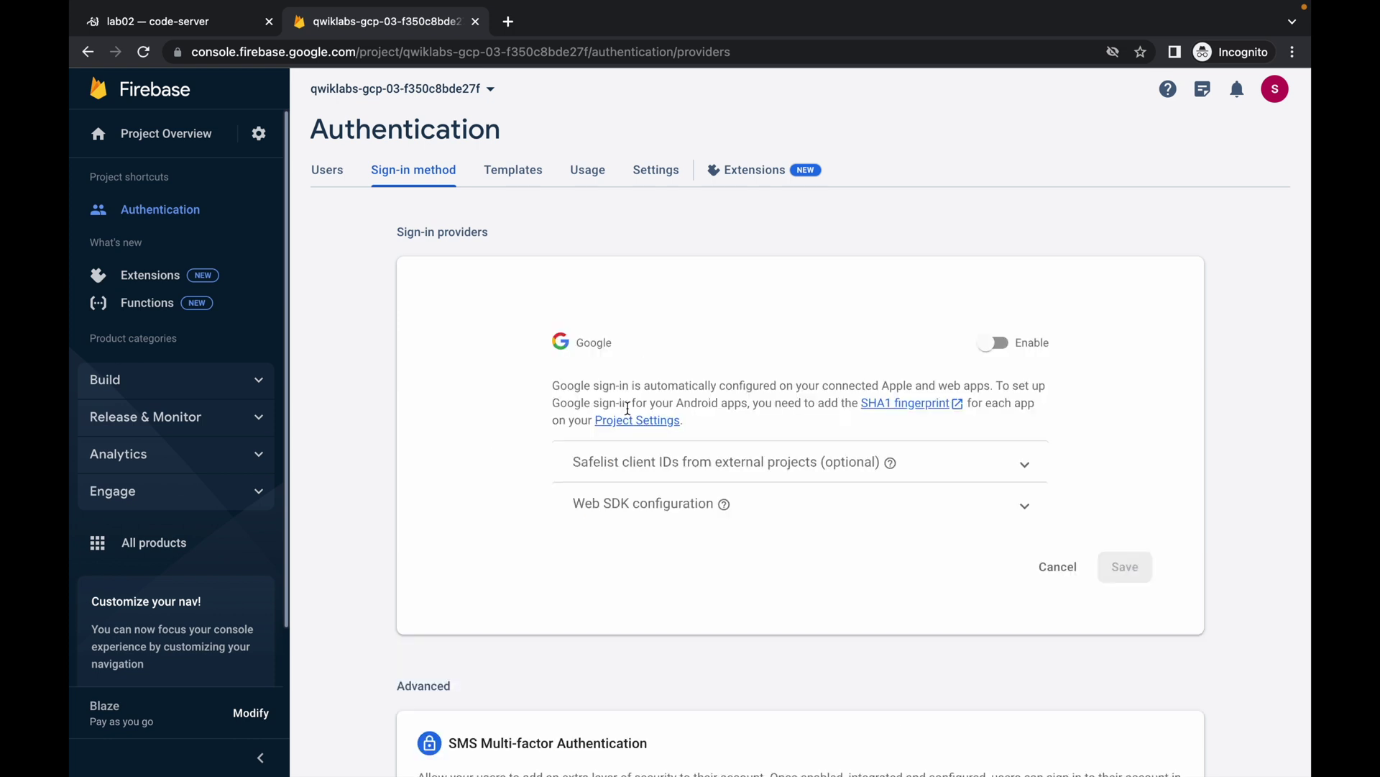
click(1001, 343)
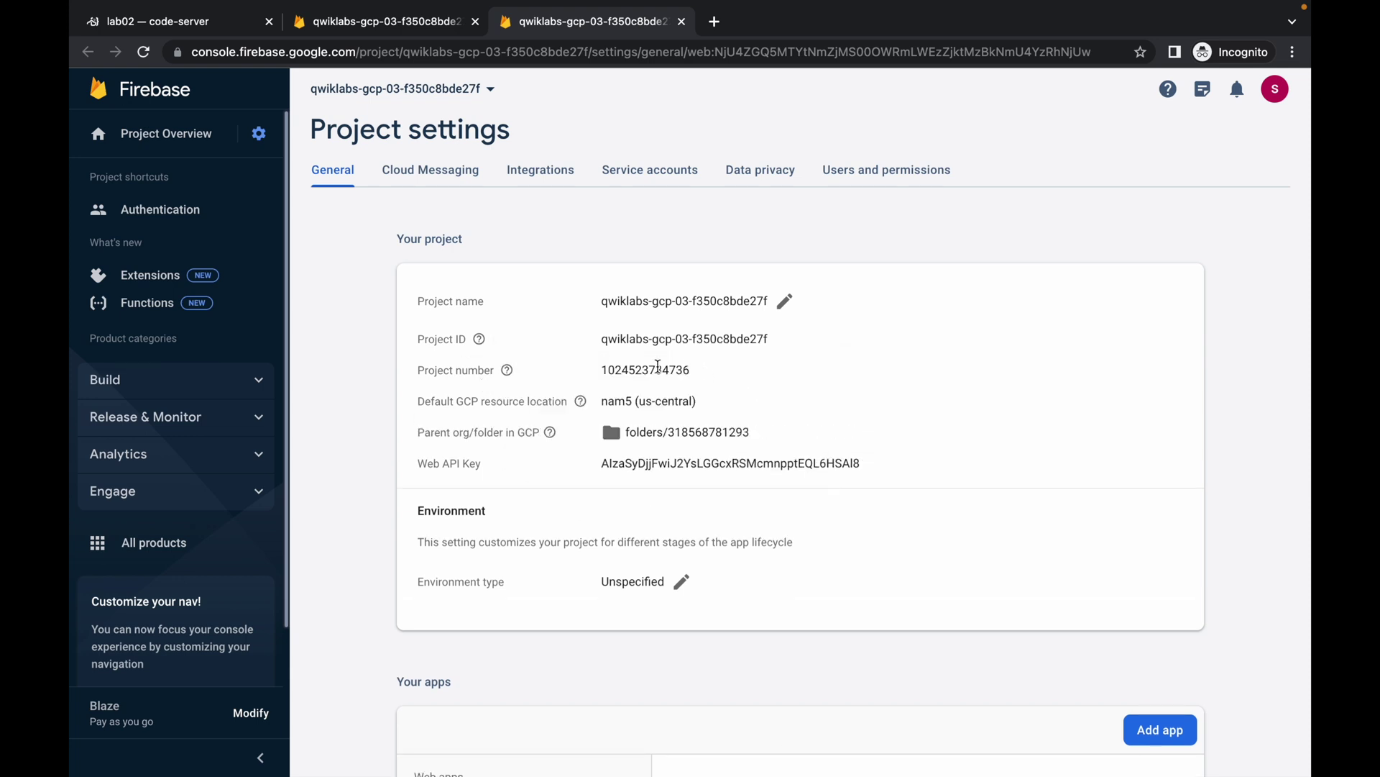
double_click(657, 368)
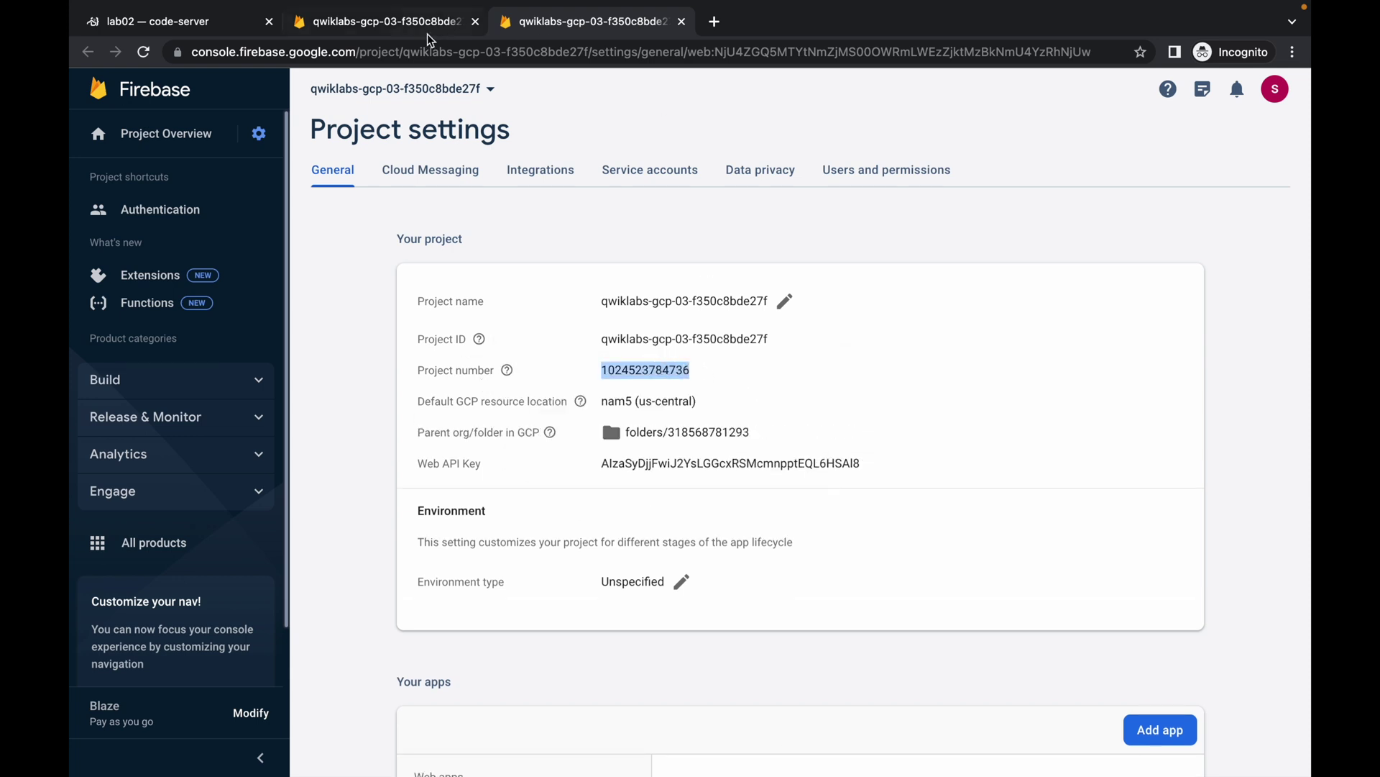
key(ctrl+Page_Up)
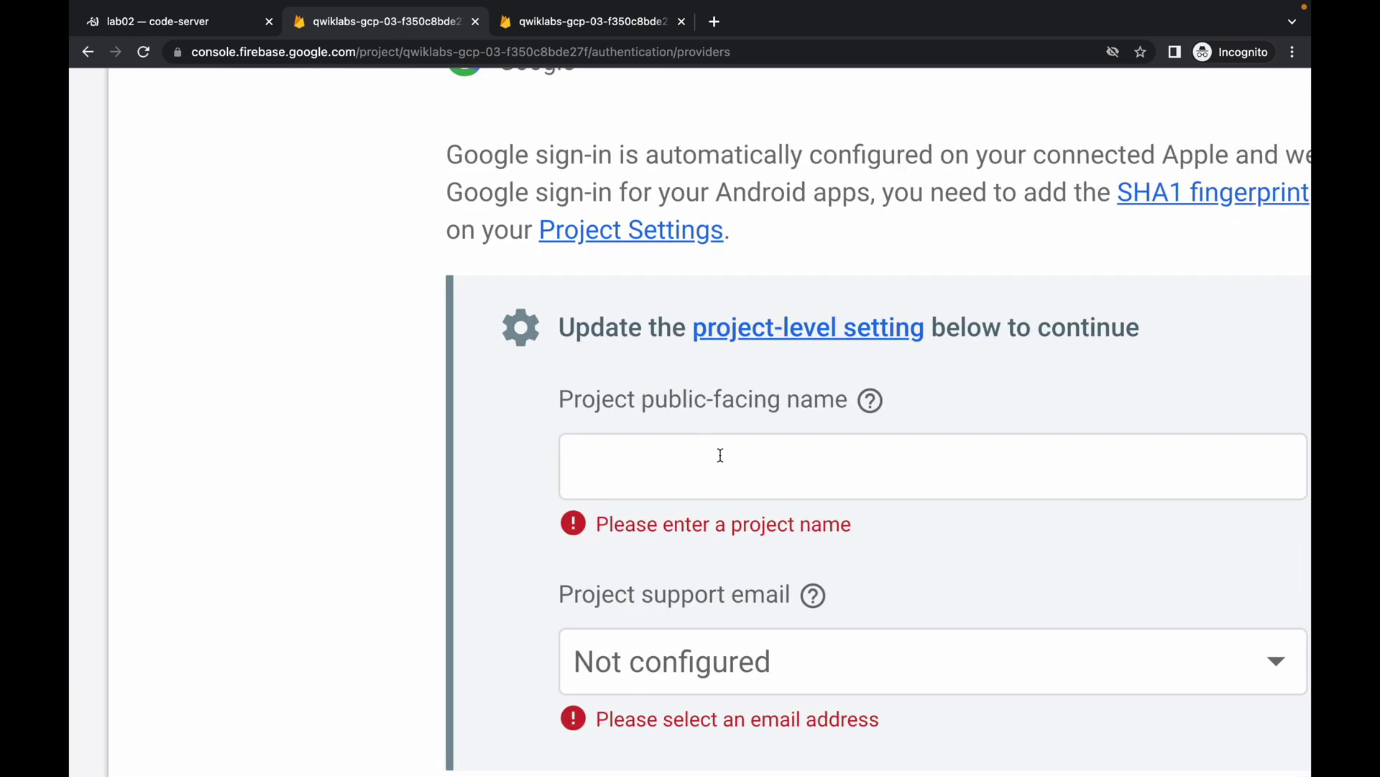
click(721, 456)
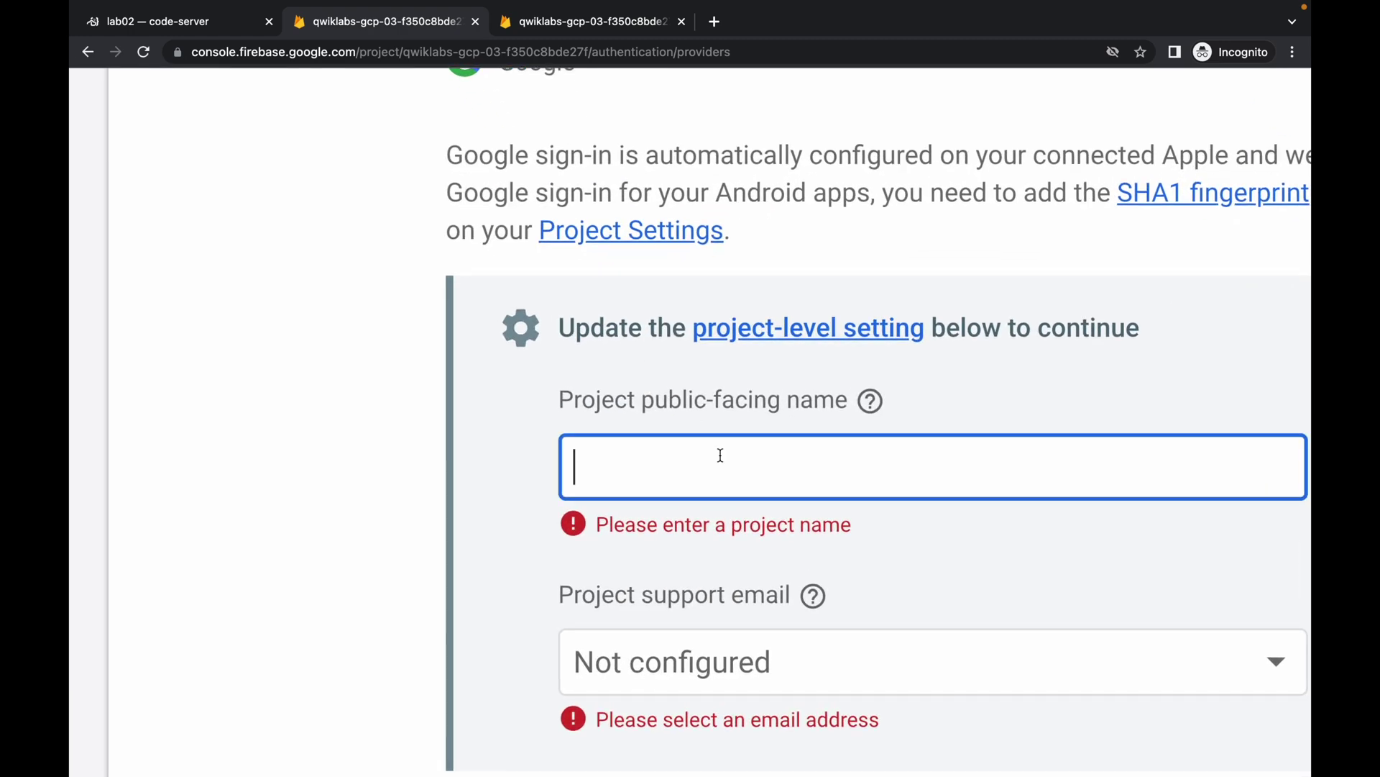
text(projec)
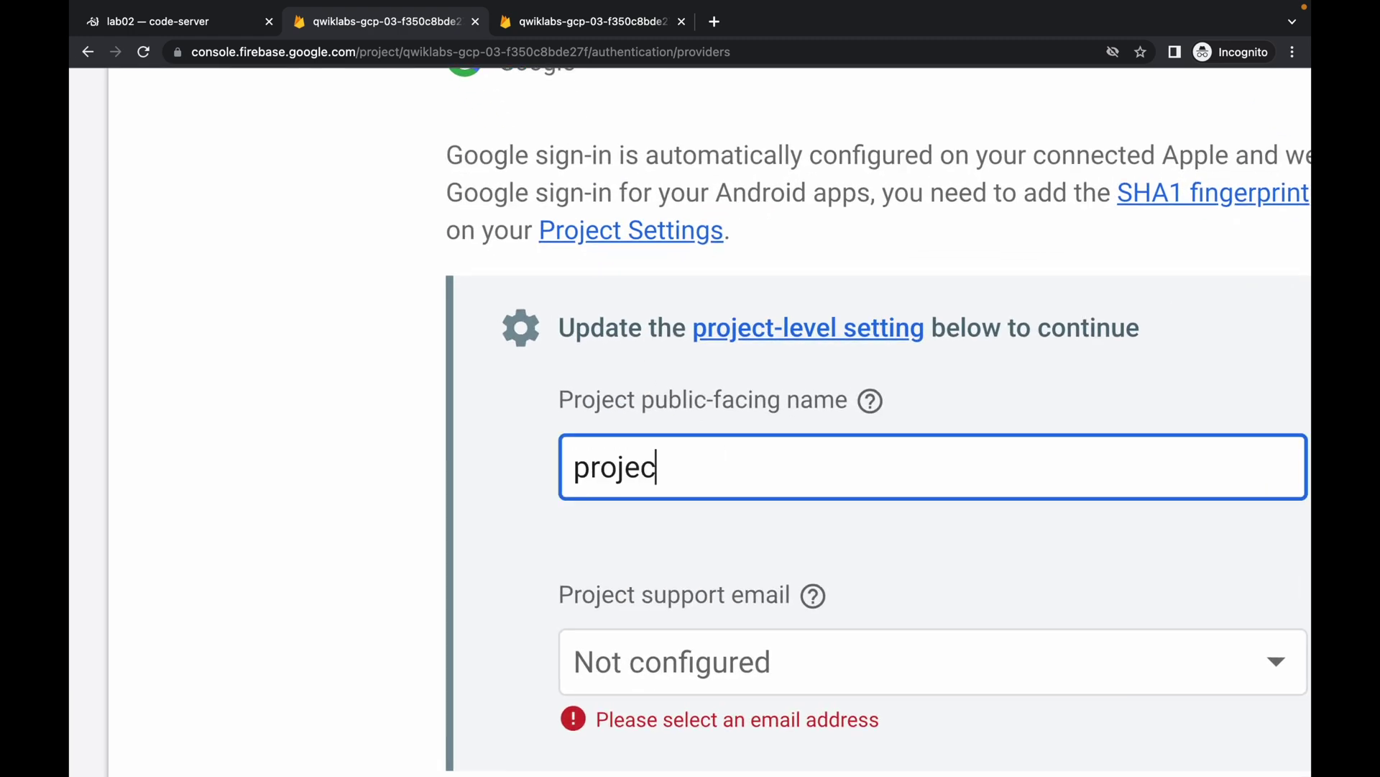
text(t-)
text(1024523784736)
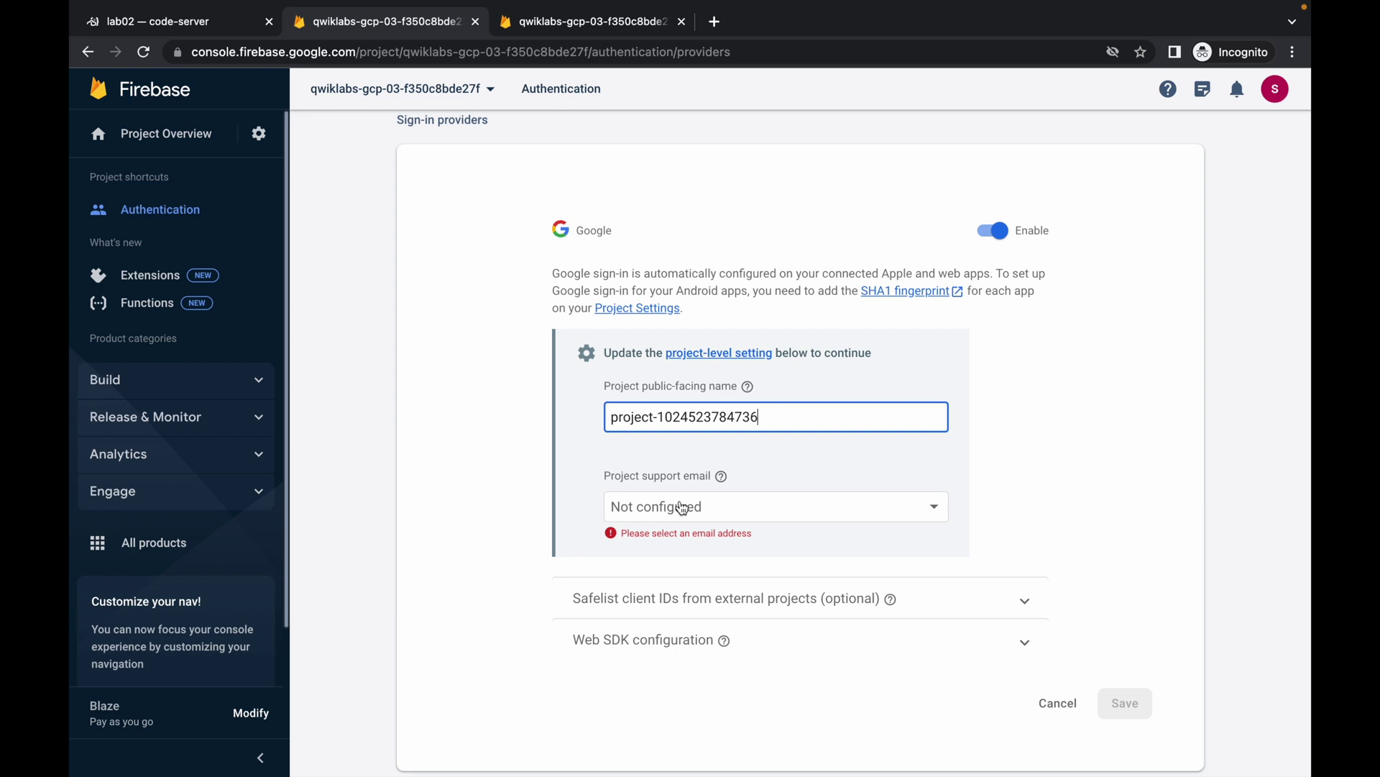
click(679, 506)
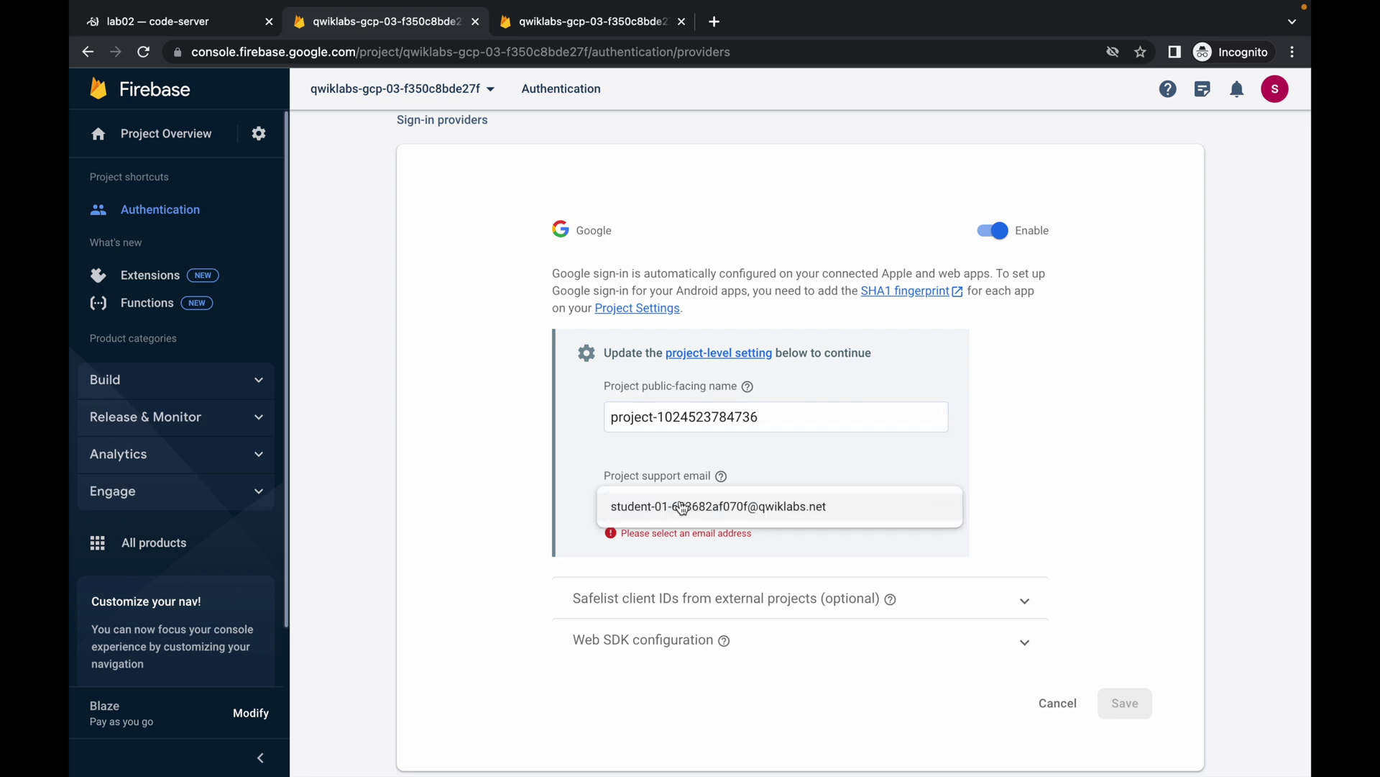
click(680, 507)
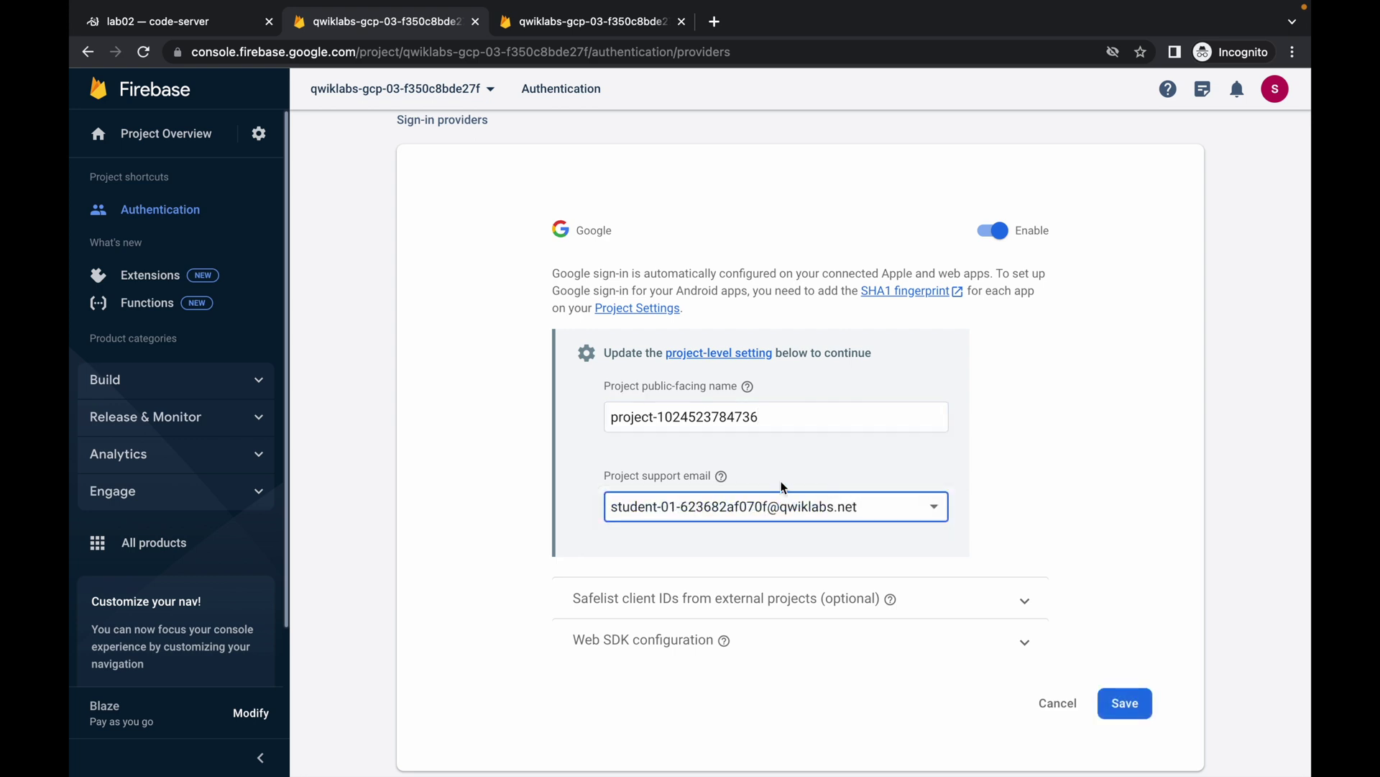
click(1143, 700)
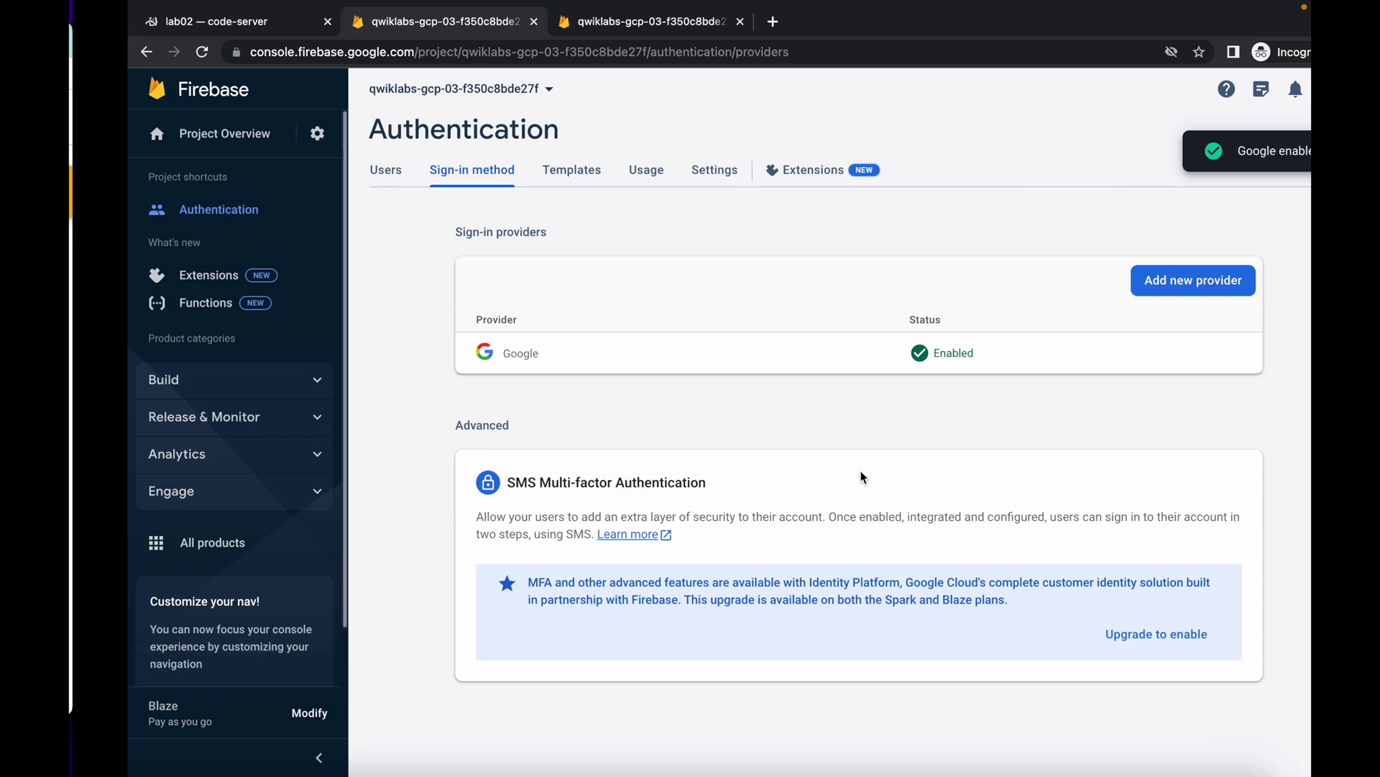
scroll(539, 417, down, 10)
scroll(539, 418, down, 4)
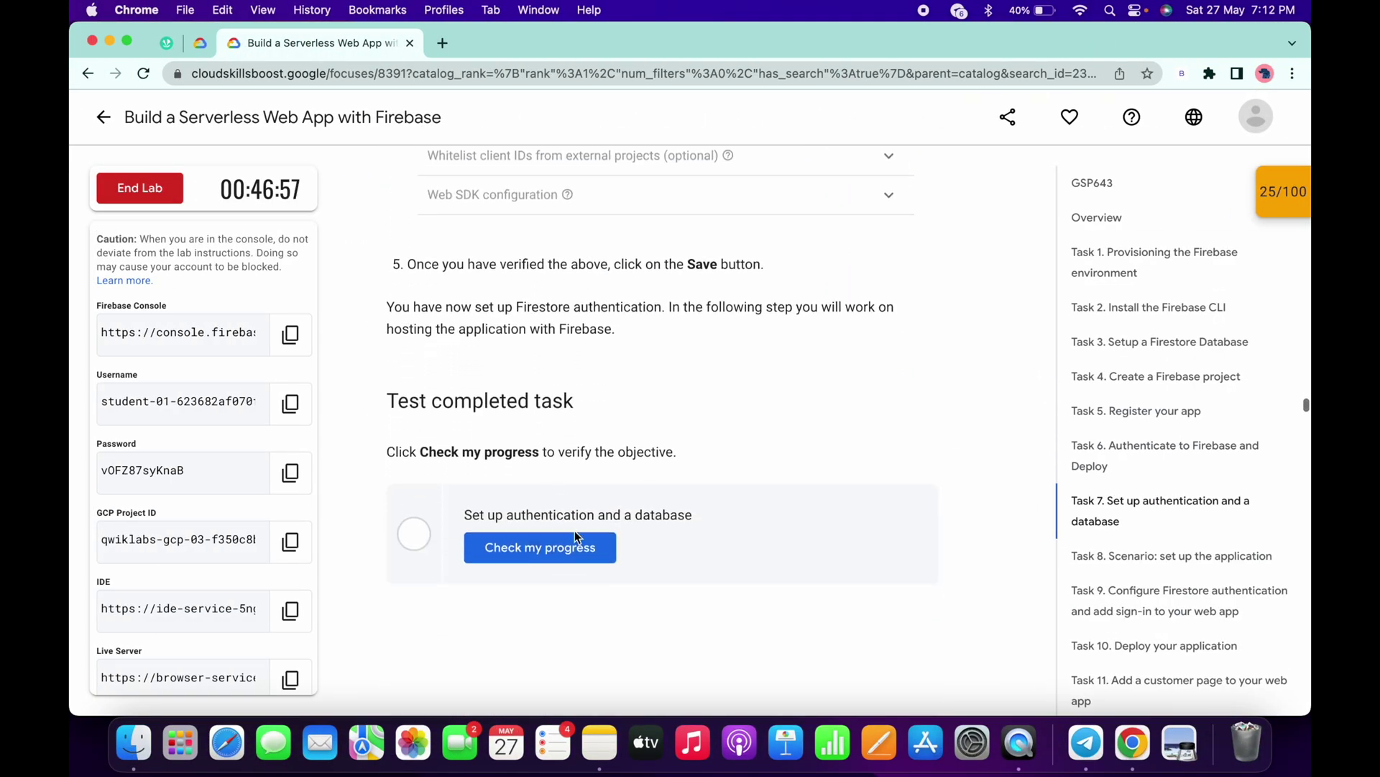
Step: Run the Task 7 progress check for authentication and database setup
click(583, 548)
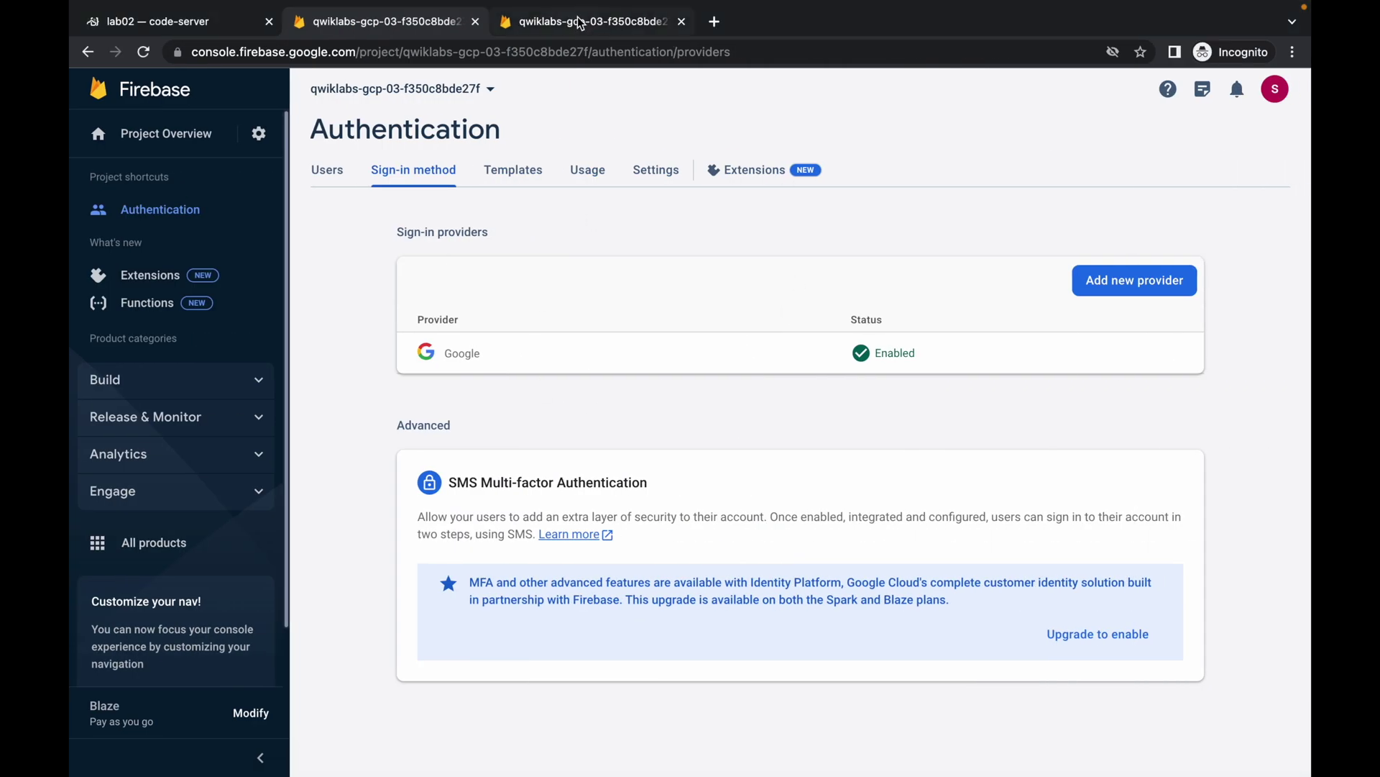
click(581, 22)
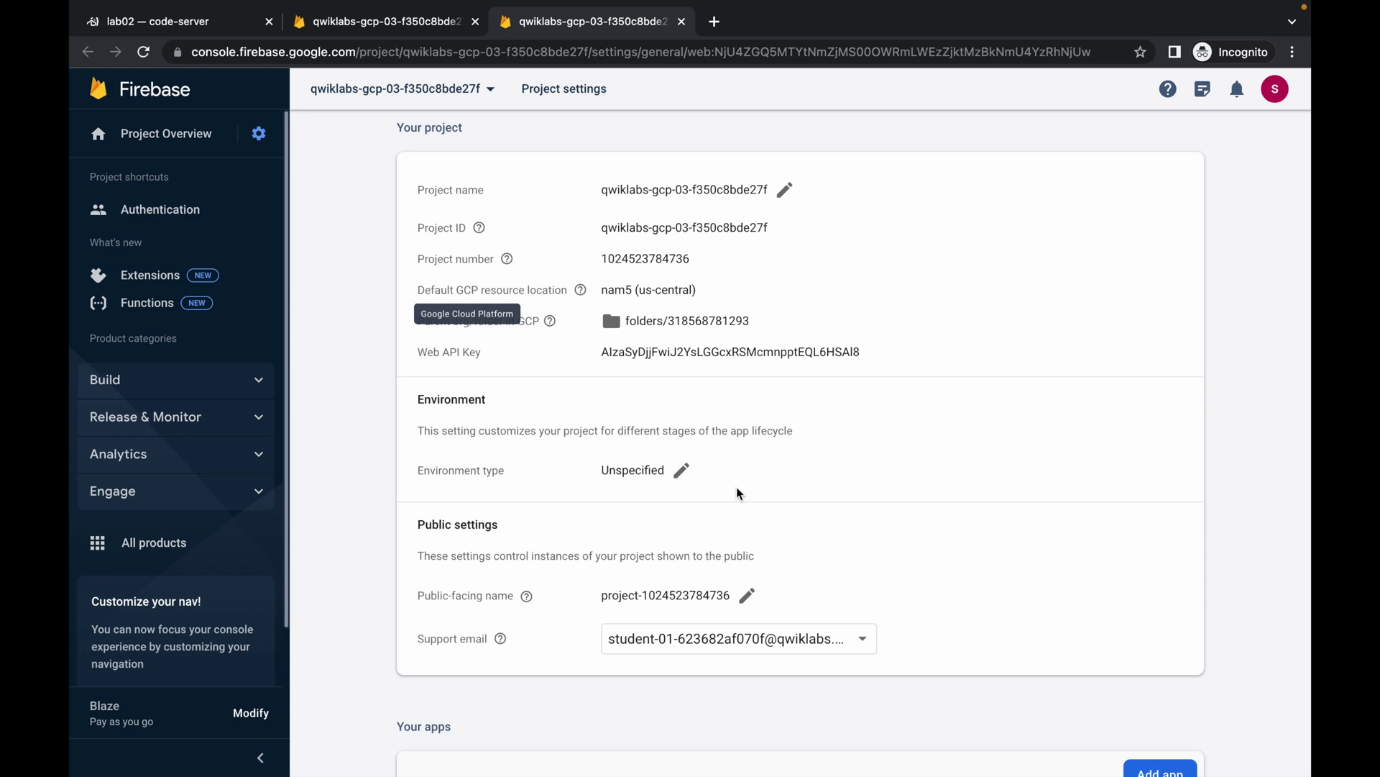
scroll(743, 345, up, 1)
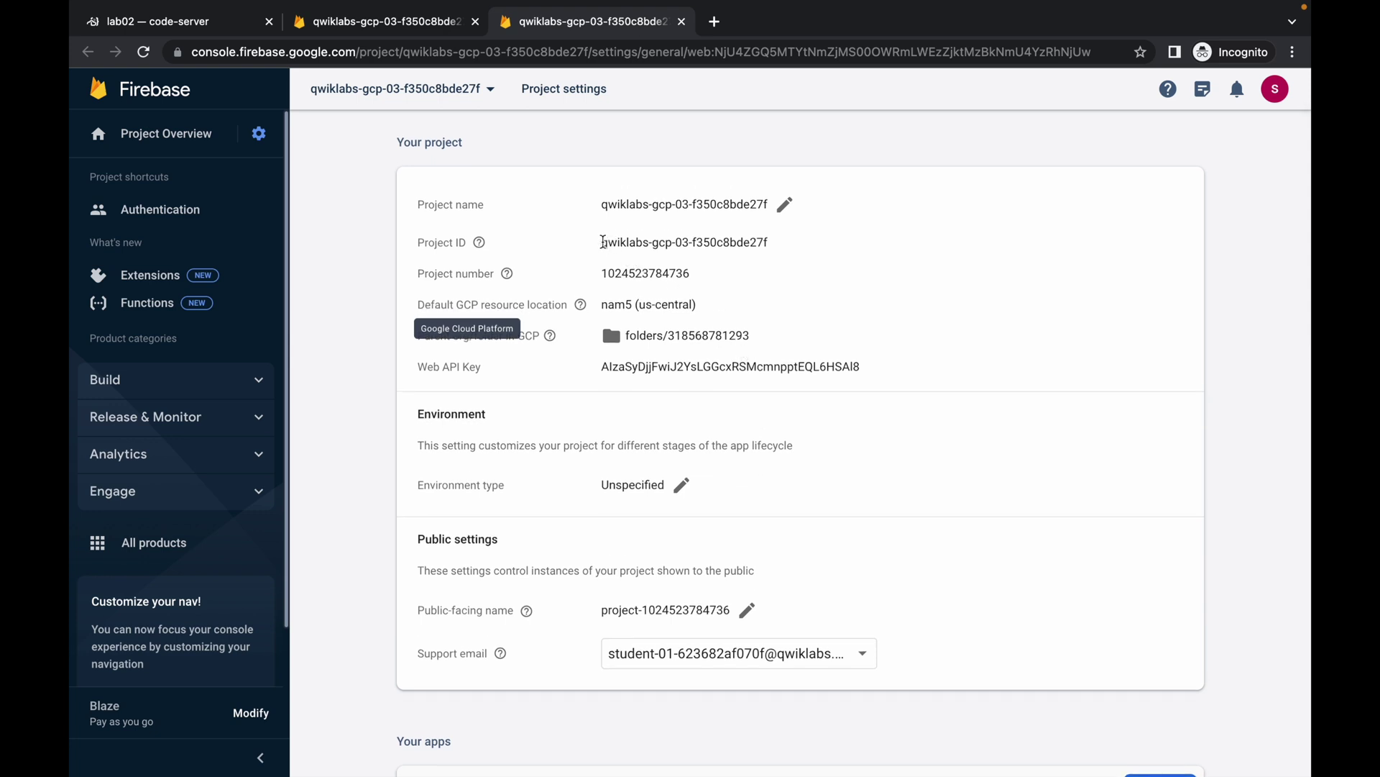
Step: Replace the public-facing name with project ID 'qwiklabs-gcp-03-f350c8bde27f' and save it
drag(602, 241, 755, 241)
key(ctrl+c)
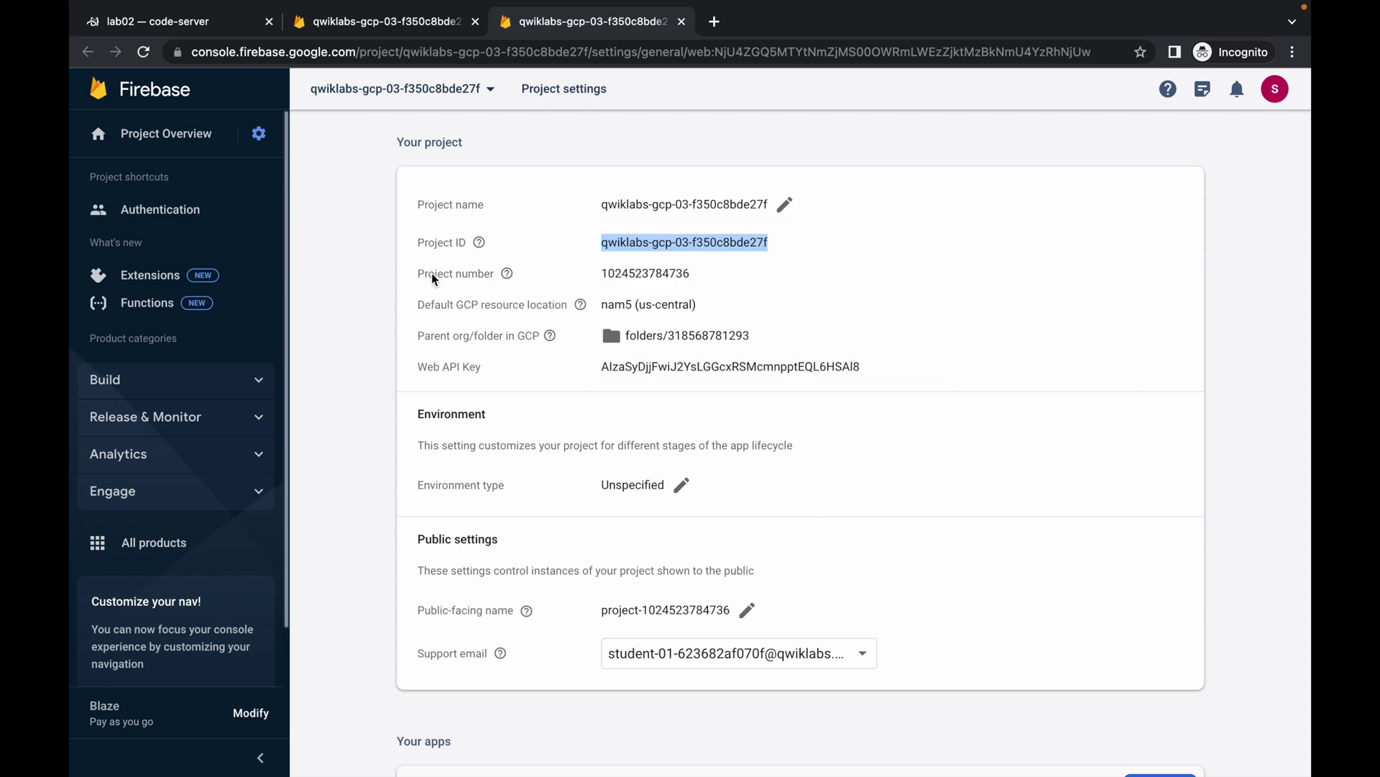
mouse_move(479, 242)
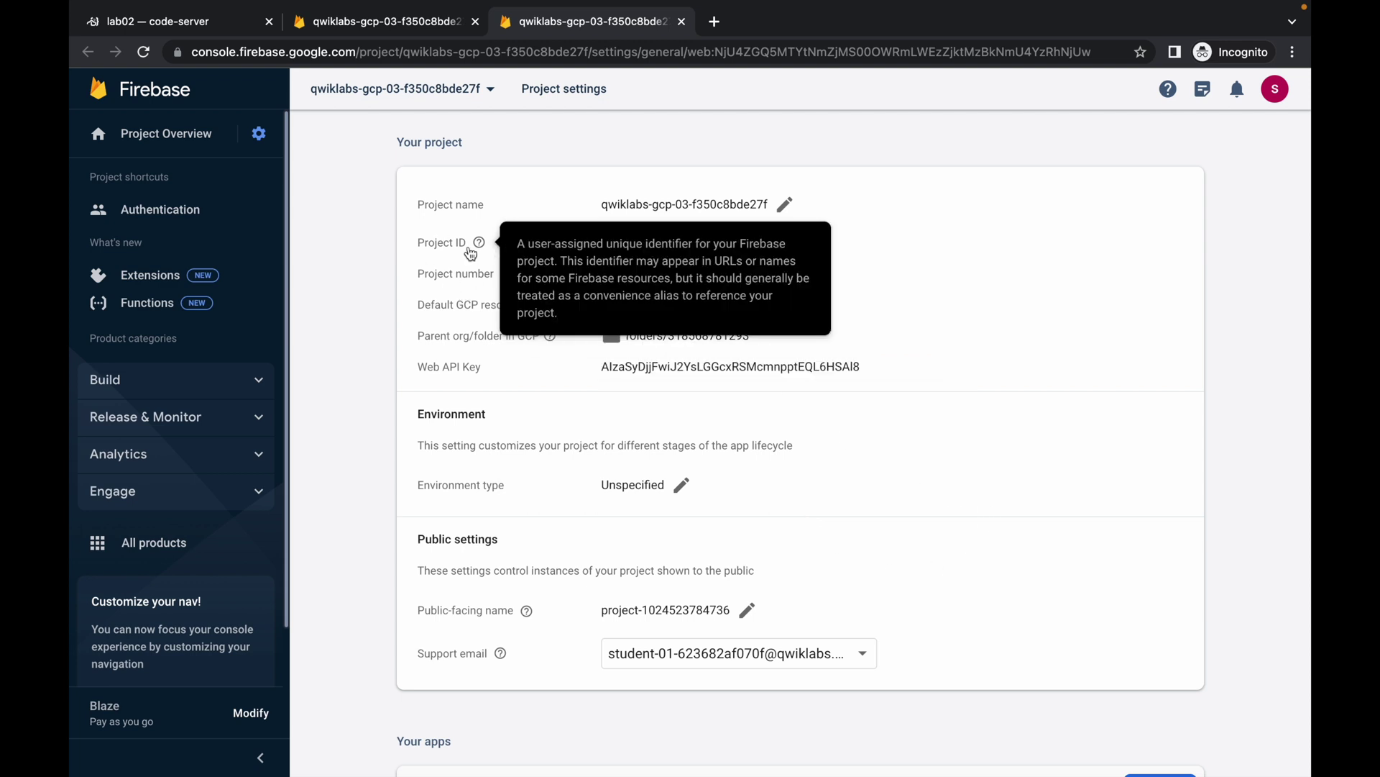
click(745, 611)
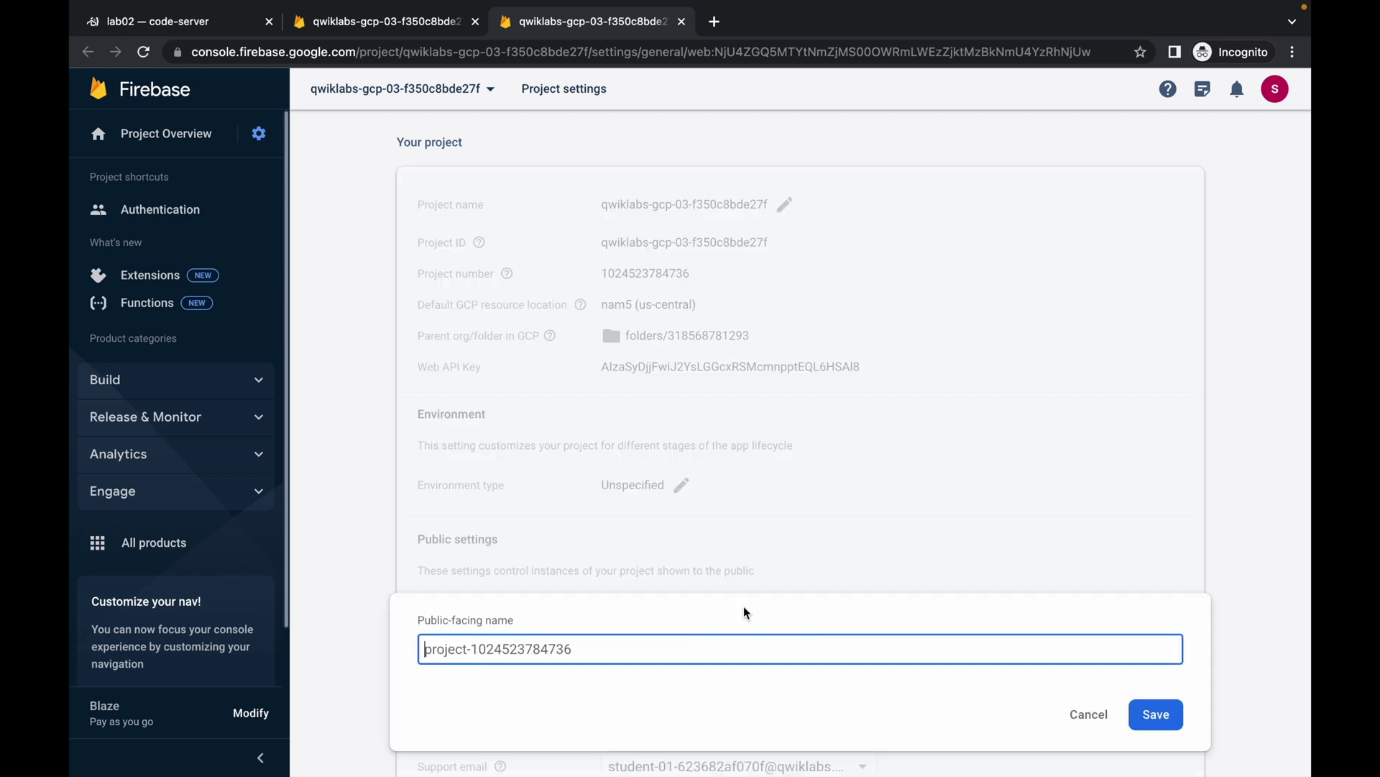
key(ctrl+a)
key(ctrl+v)
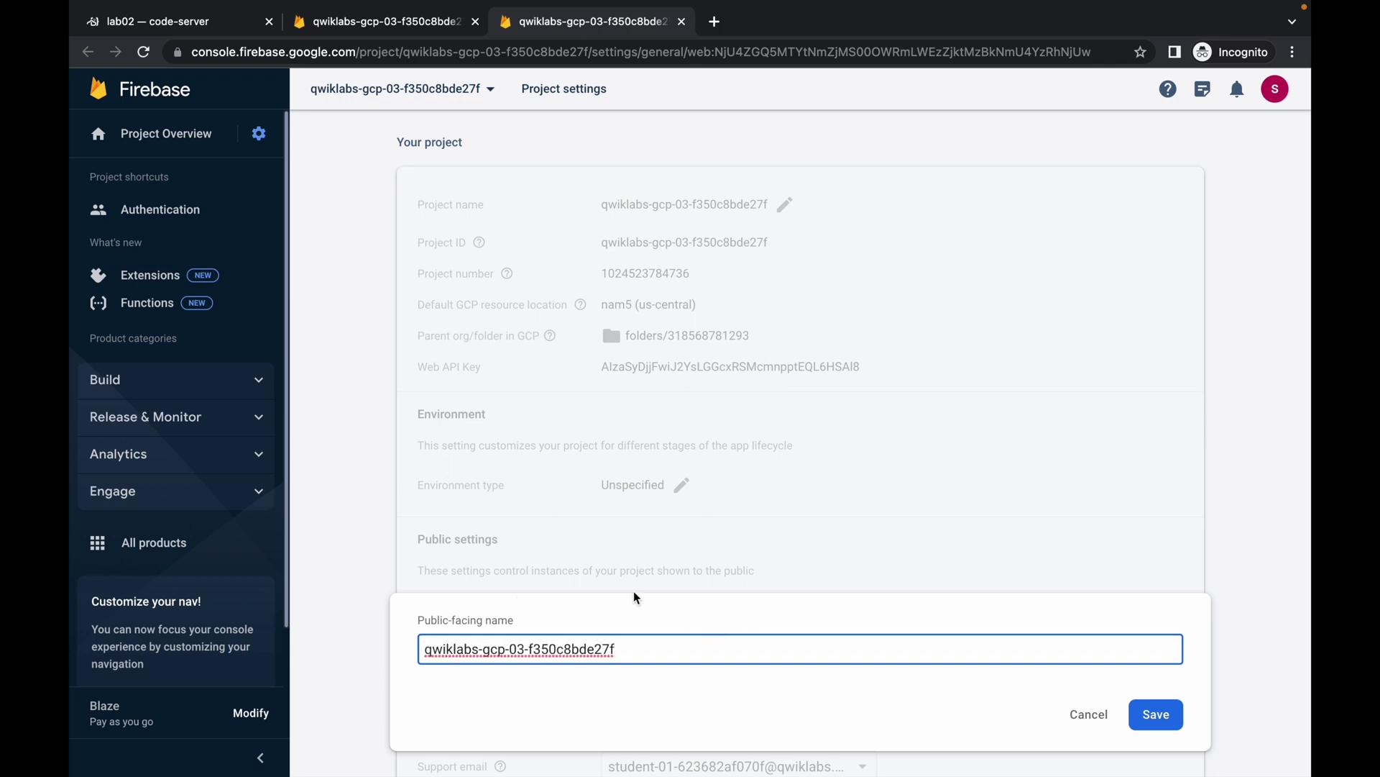
scroll(1113, 547, down, 2)
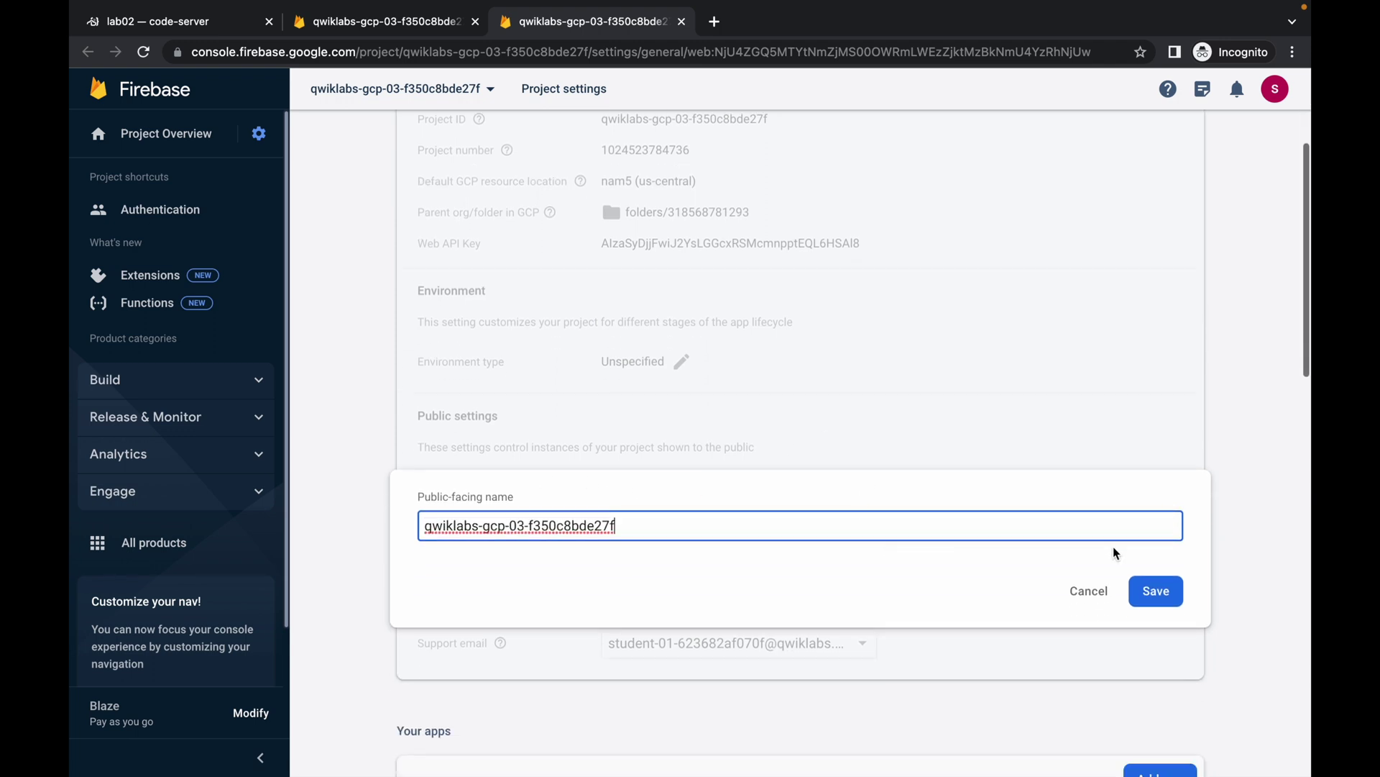
click(1160, 590)
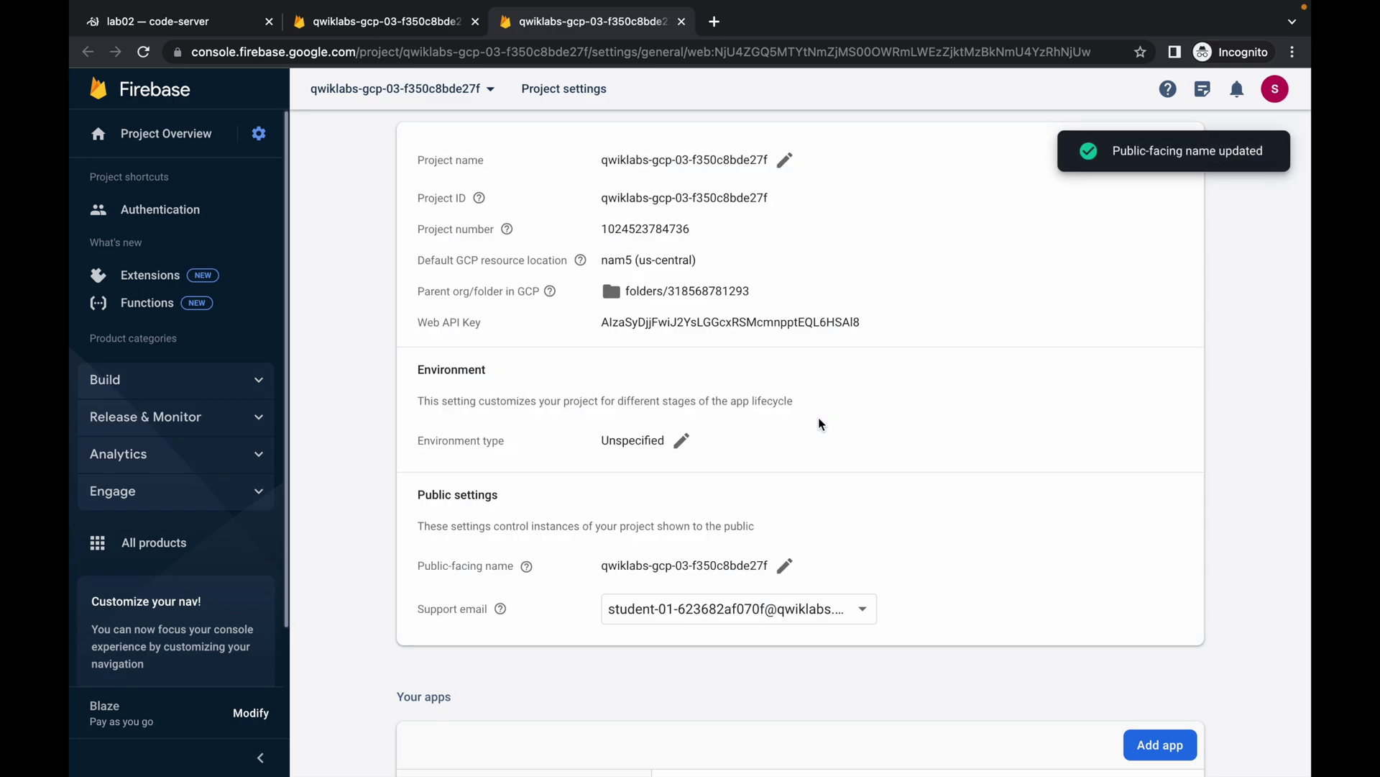
key(ctrl+Left)
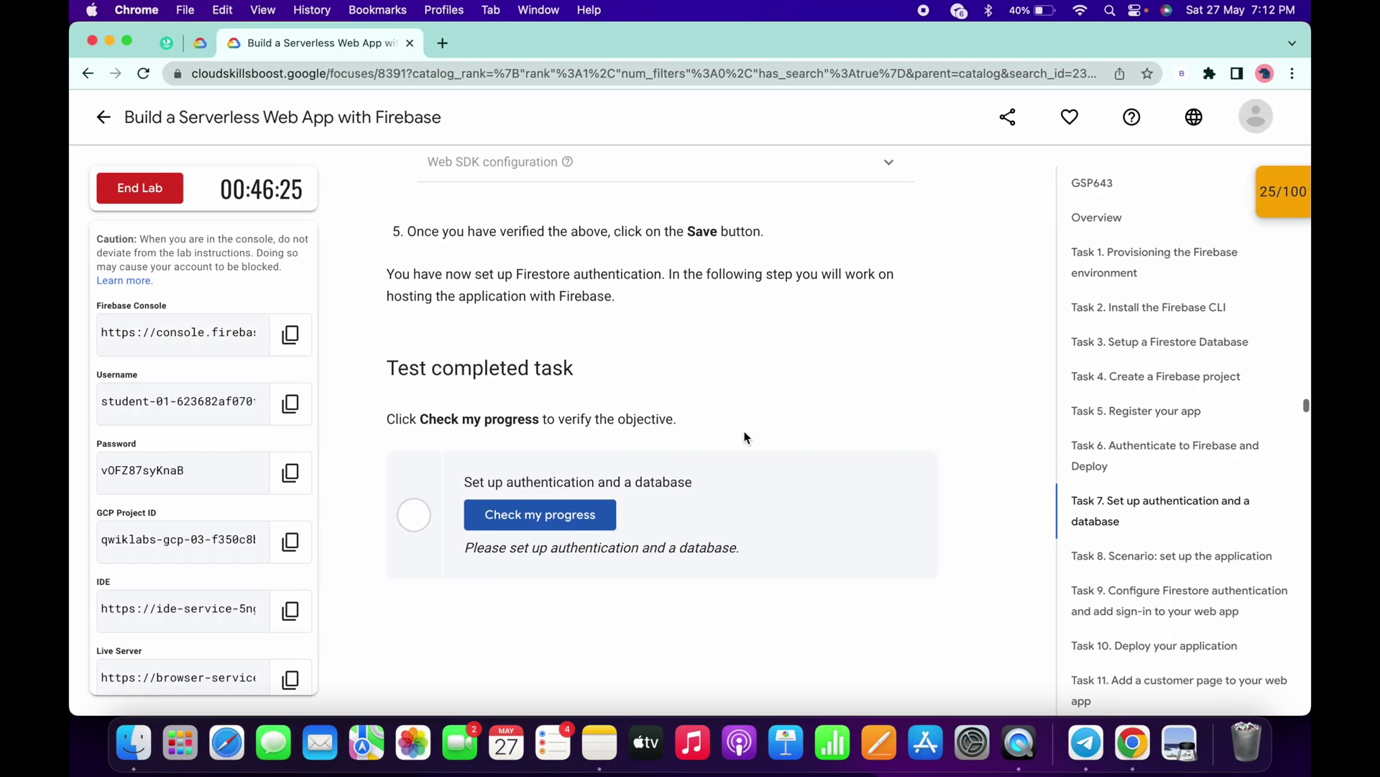
Step: Rerun the Task 7 progress check several times after the rename
click(553, 516)
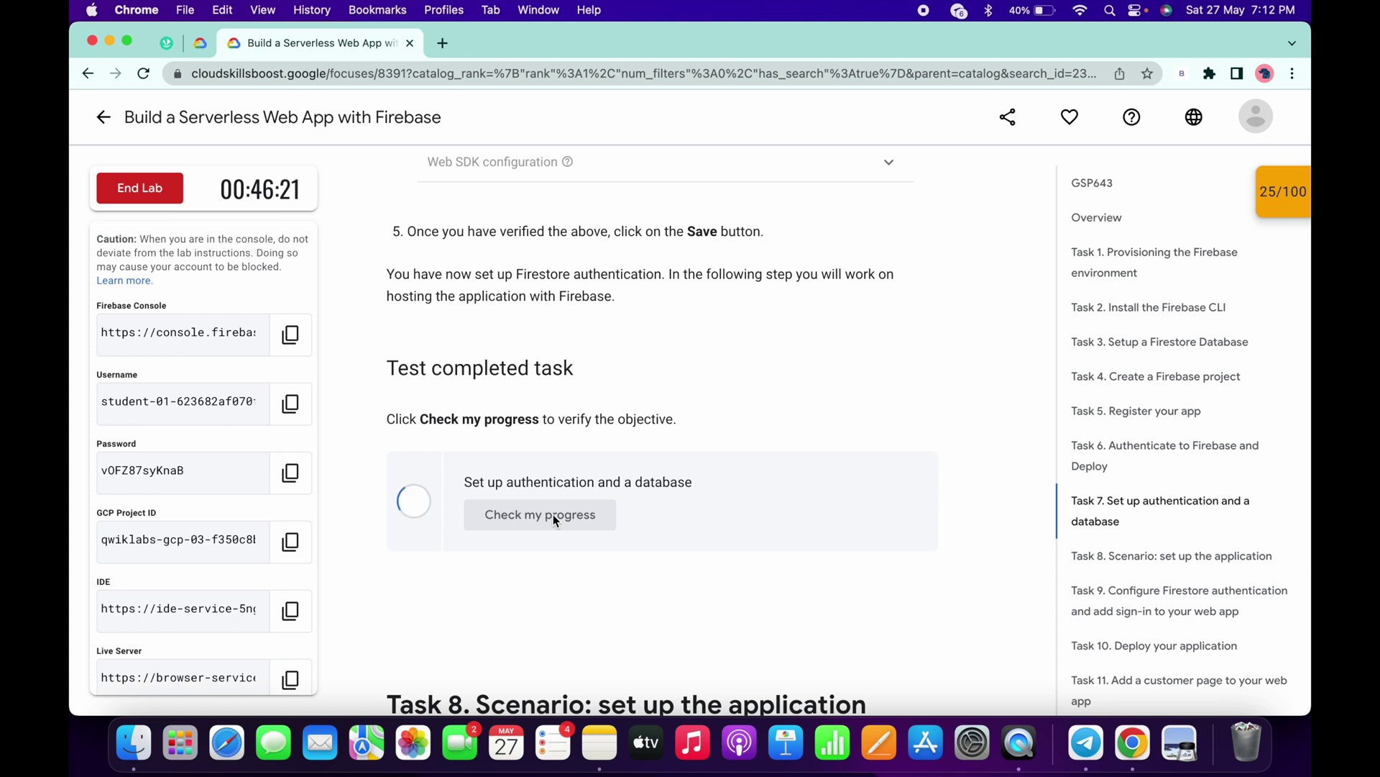
click(554, 515)
click(553, 514)
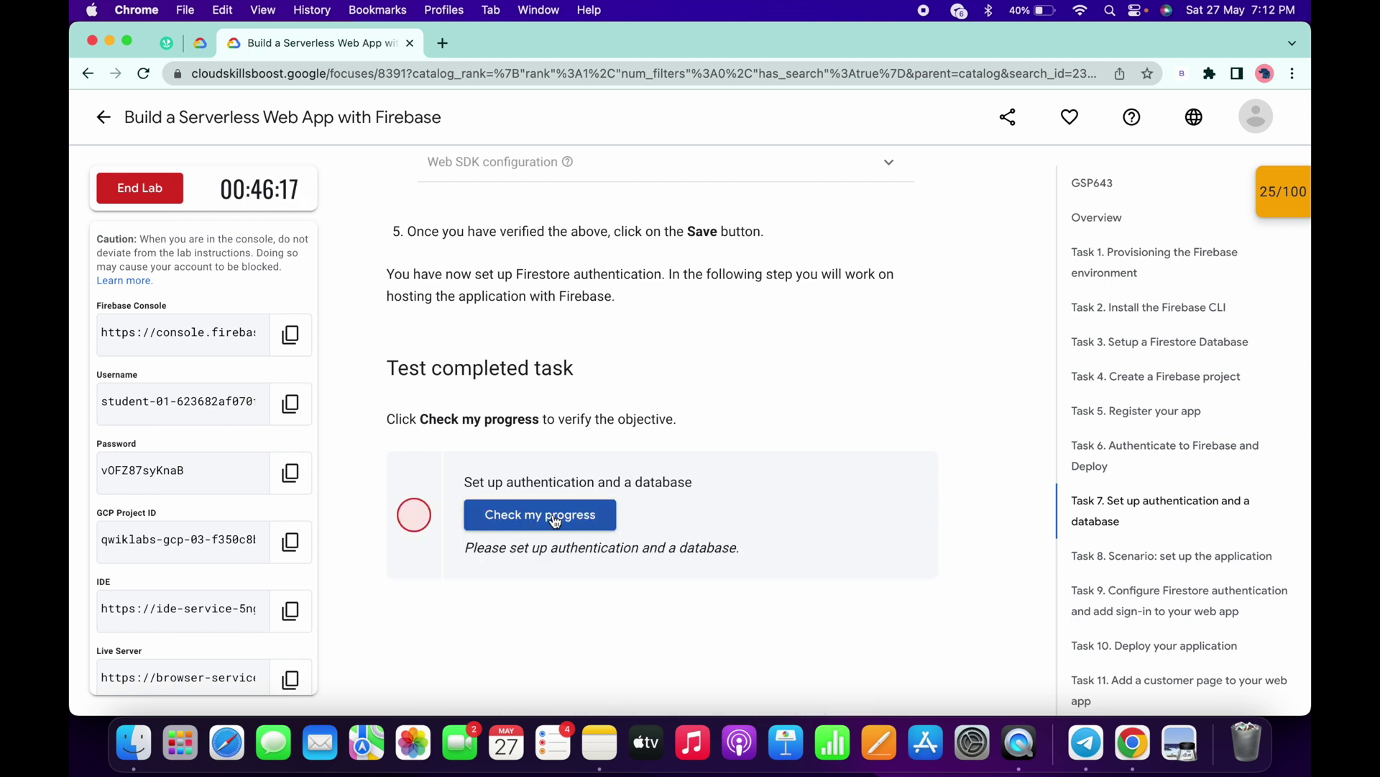
click(554, 515)
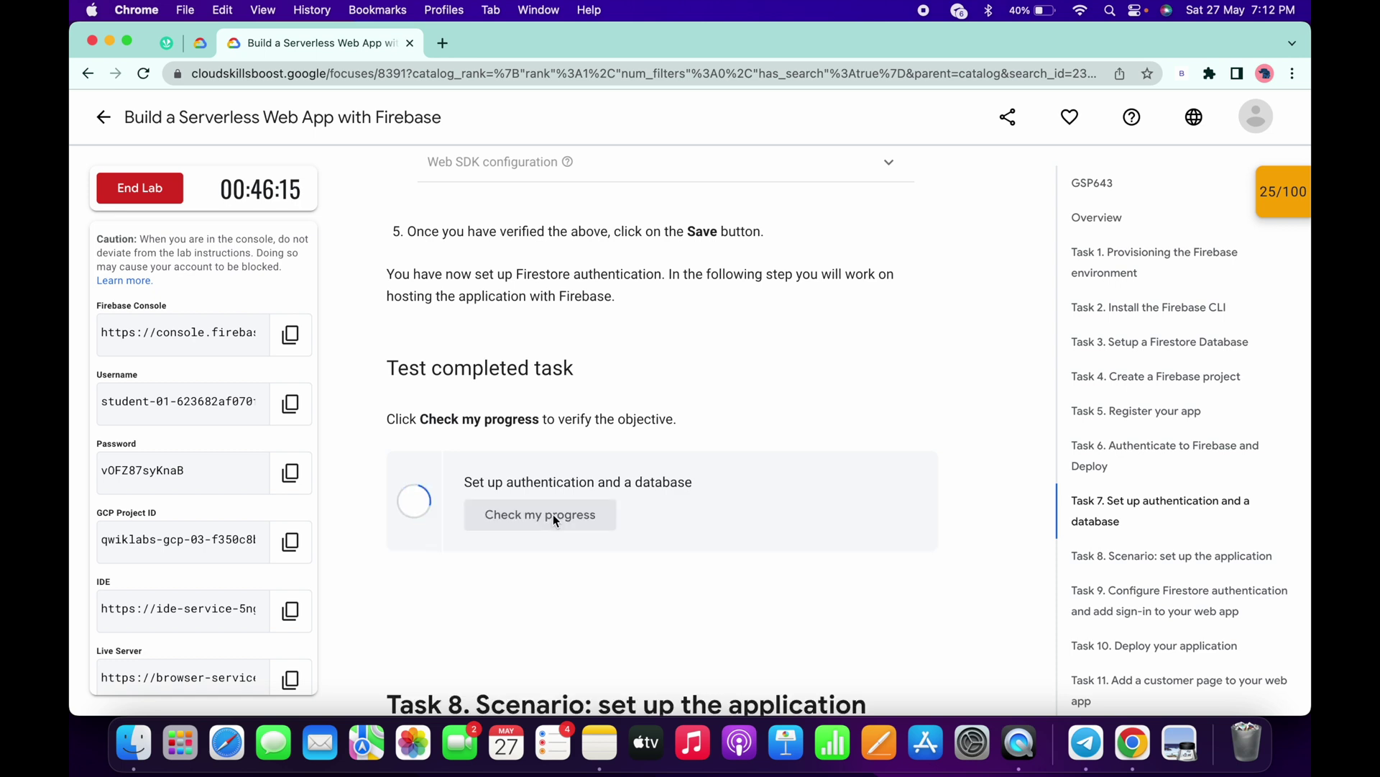